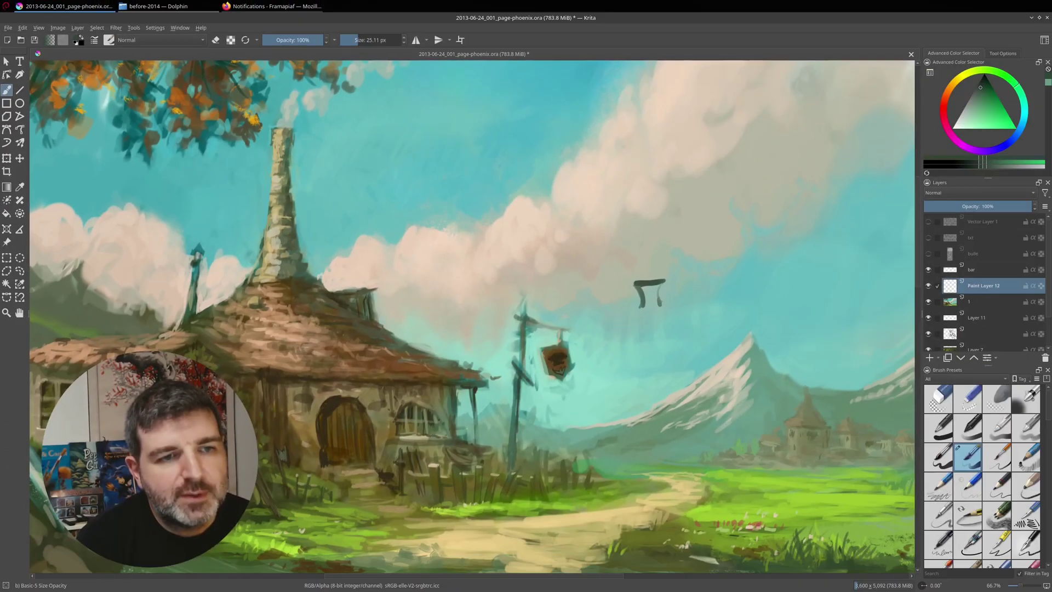
# Step: Paint a small dark hanging-sign shape in the sky right of the lantern post
pyautogui.moveTo(659, 284)
pyautogui.mouseDown()
pyautogui.moveTo(660, 306)
pyautogui.moveTo(642, 285)
pyautogui.moveTo(654, 296)
pyautogui.moveTo(645, 304)
pyautogui.moveTo(645, 271)
pyautogui.mouseUp()
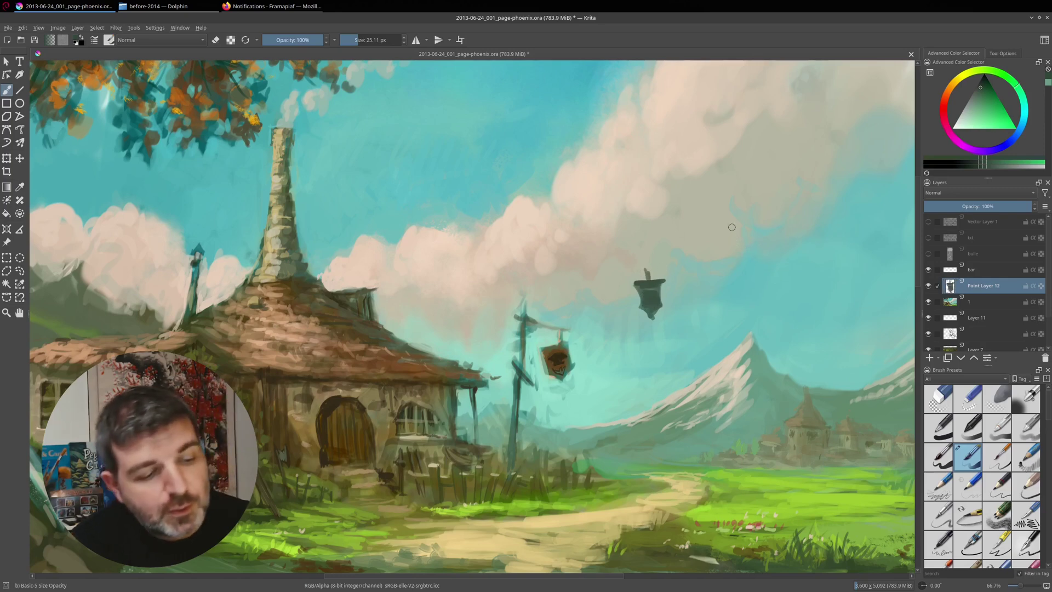
# Step: Draw a long straight horizontal dark crossbar above the hanging sign with the temporary line tool
pyautogui.press('v')
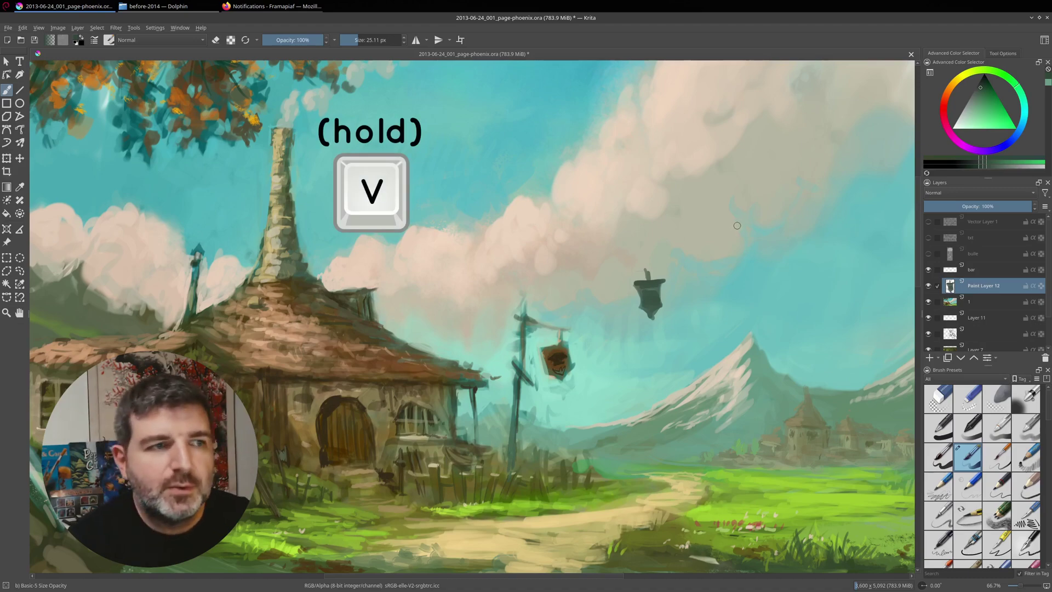
pyautogui.moveTo(632, 243)
pyautogui.mouseDown()
pyautogui.moveTo(639, 259)
pyautogui.moveTo(642, 250)
pyautogui.moveTo(633, 258)
pyautogui.mouseUp()
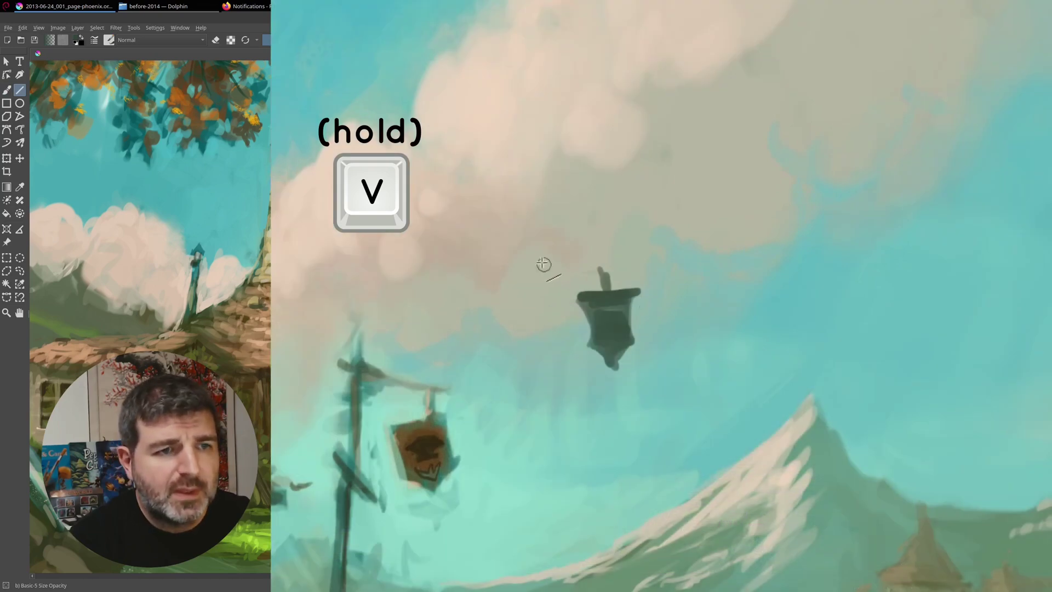
pyautogui.moveTo(531, 273)
pyautogui.mouseDown()
pyautogui.moveTo(824, 254)
pyautogui.moveTo(772, 216)
pyautogui.moveTo(821, 249)
pyautogui.moveTo(773, 180)
pyautogui.moveTo(810, 218)
pyautogui.moveTo(822, 252)
pyautogui.mouseUp()
pyautogui.press('b')
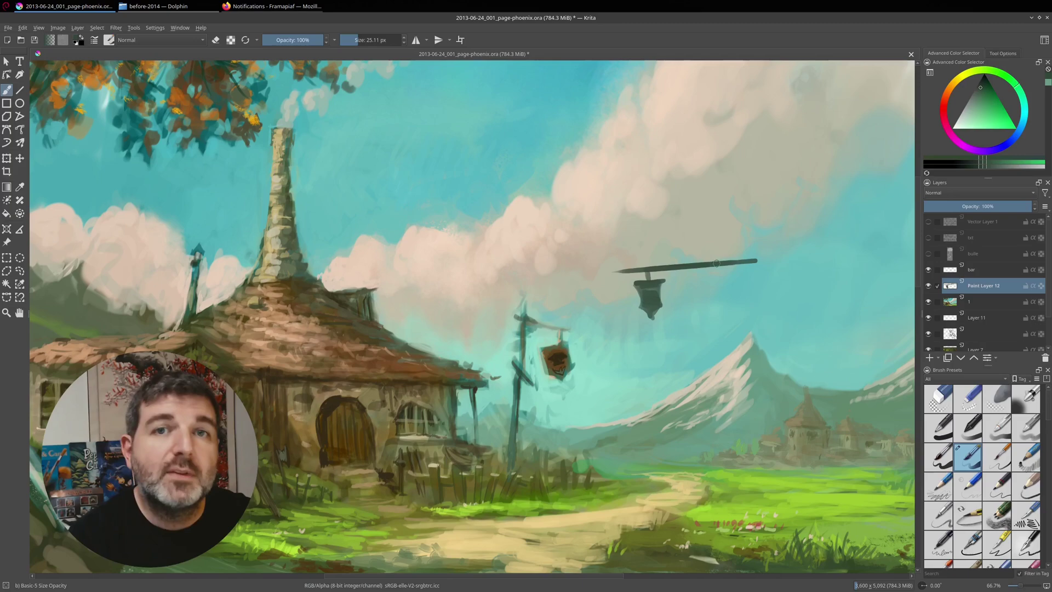
# Step: Draw an angle-constrained straight vertical pole from the crossbar down to the grass
pyautogui.press('v')
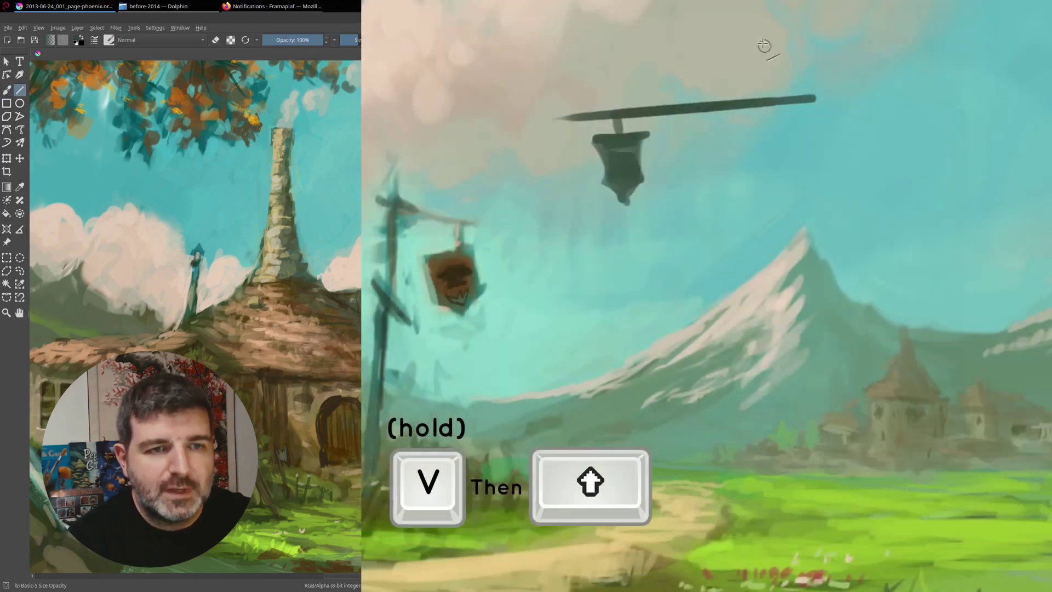
pyautogui.moveTo(760, 77); pyautogui.dragTo(777, 503)
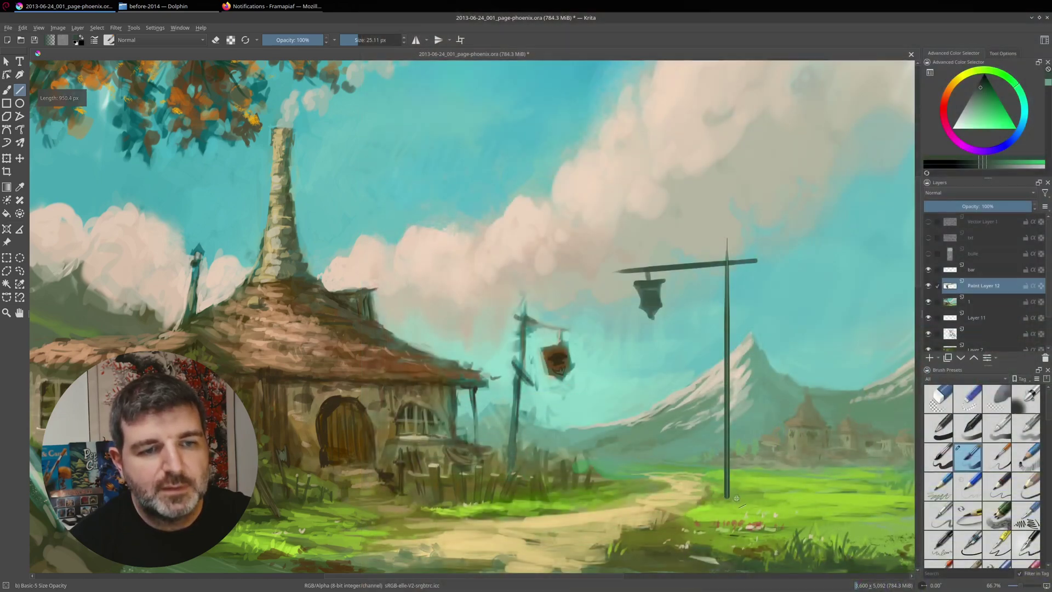
pyautogui.press('b')
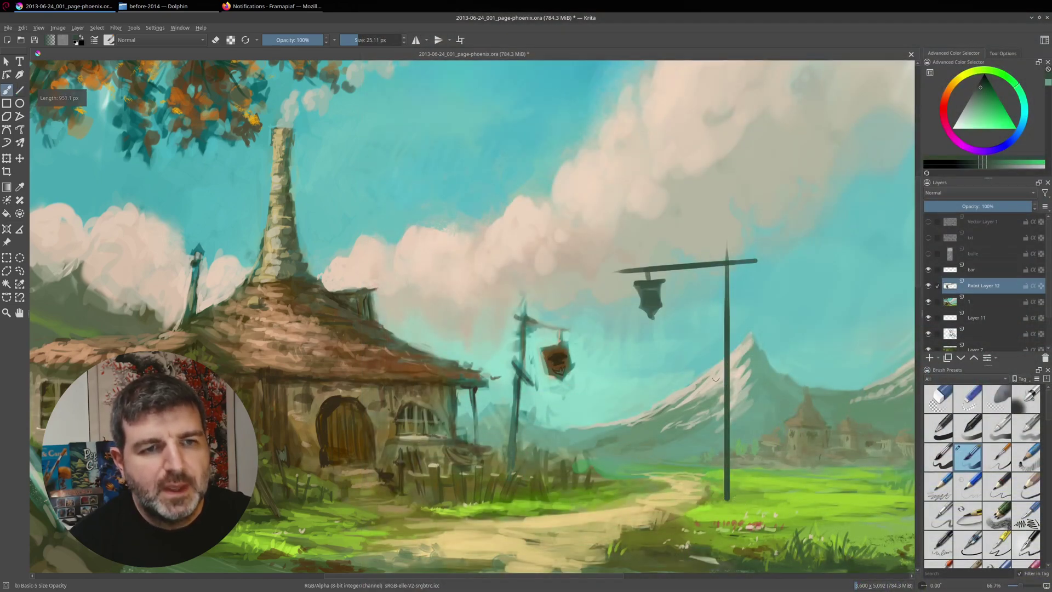
# Step: Try a wavy smoke trail, undo it, then brush a short diagonal brace between crossbar and pole
pyautogui.moveTo(727, 170)
pyautogui.mouseDown()
pyautogui.moveTo(775, 233)
pyautogui.moveTo(780, 270)
pyautogui.moveTo(818, 346)
pyautogui.mouseUp()
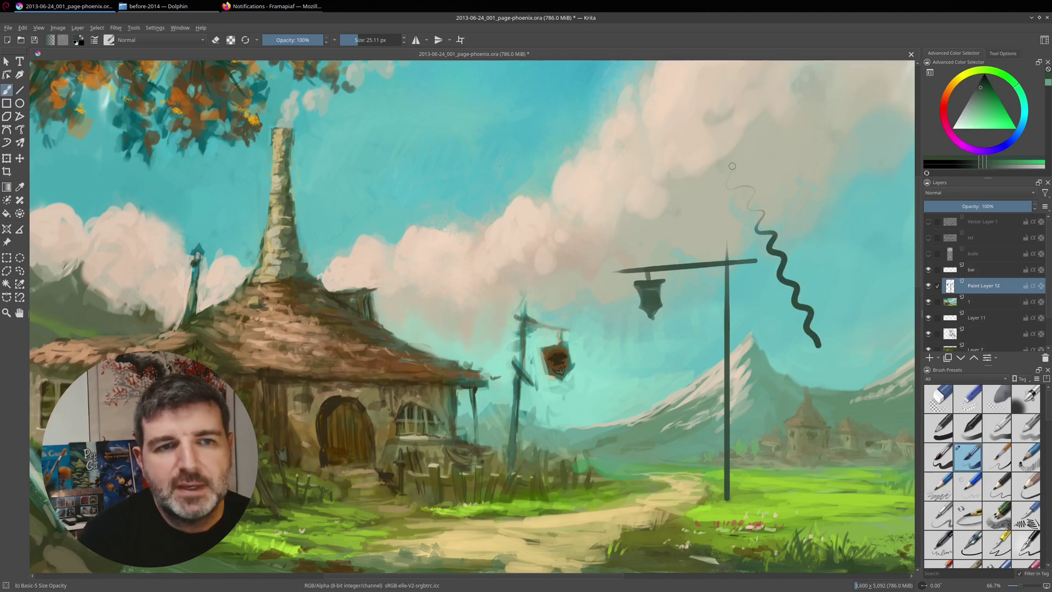
pyautogui.moveTo(728, 174); pyautogui.dragTo(735, 174)
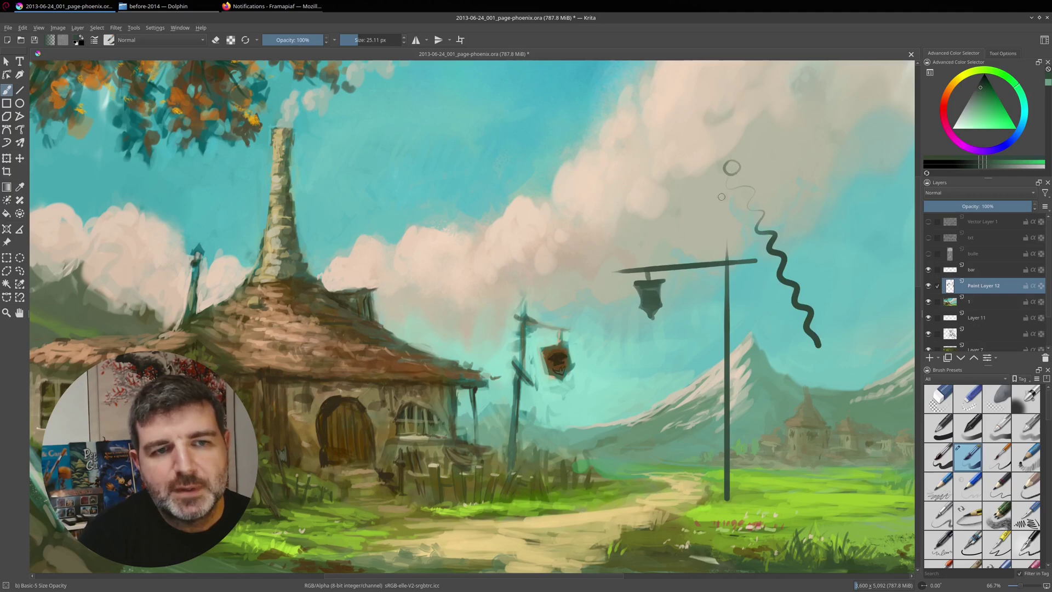
pyautogui.moveTo(817, 357)
pyautogui.mouseDown()
pyautogui.moveTo(806, 343)
pyautogui.moveTo(821, 346)
pyautogui.mouseUp()
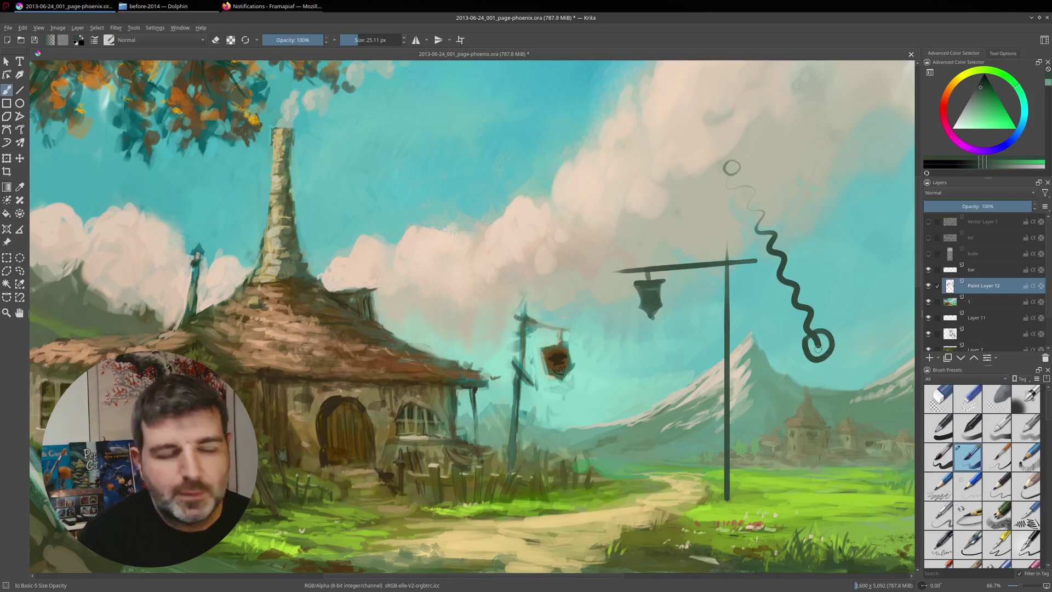
pyautogui.hotkey('ctrl', 'z')
pyautogui.hotkey('ctrl', 'z')
pyautogui.hotkey('ctrl', 'z')
pyautogui.hotkey('ctrl', 'z')
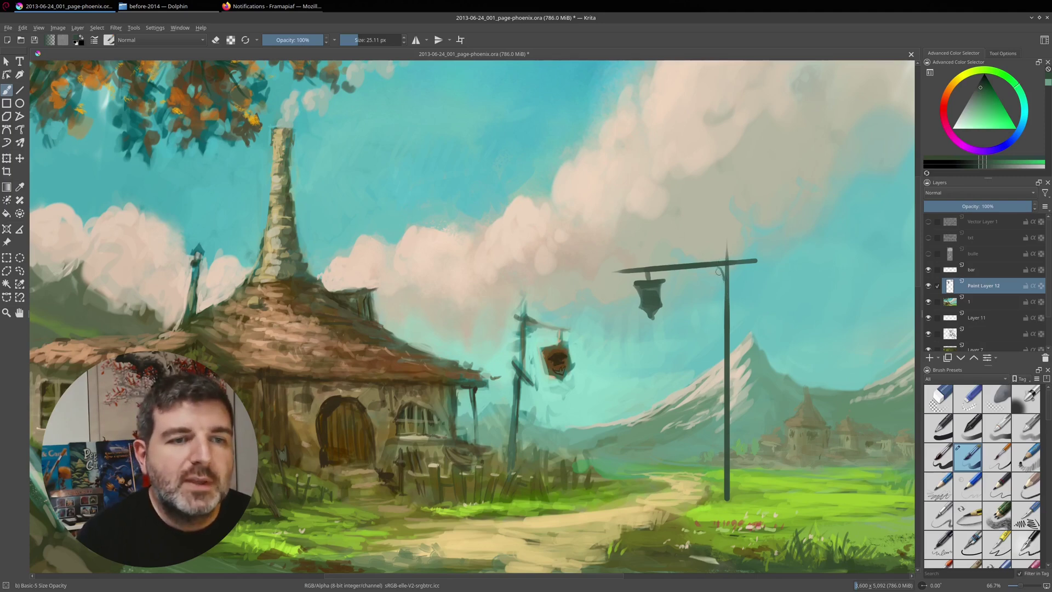
pyautogui.moveTo(718, 271); pyautogui.dragTo(724, 286)
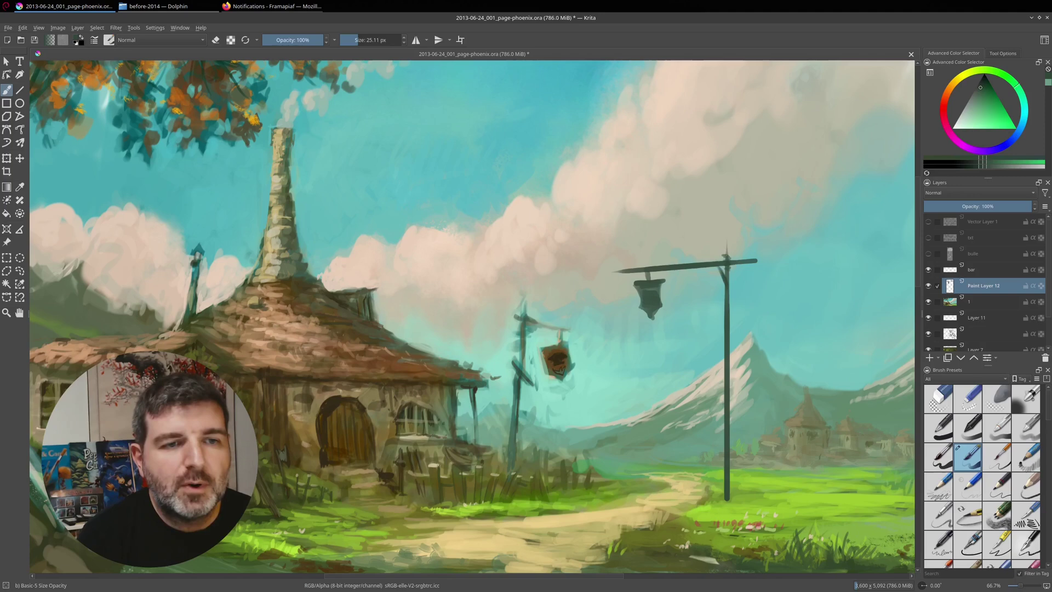
# Step: Darken part of the signpost pole and the hanging sign's left edge, then select the Line tool
pyautogui.moveTo(724, 267); pyautogui.dragTo(731, 315)
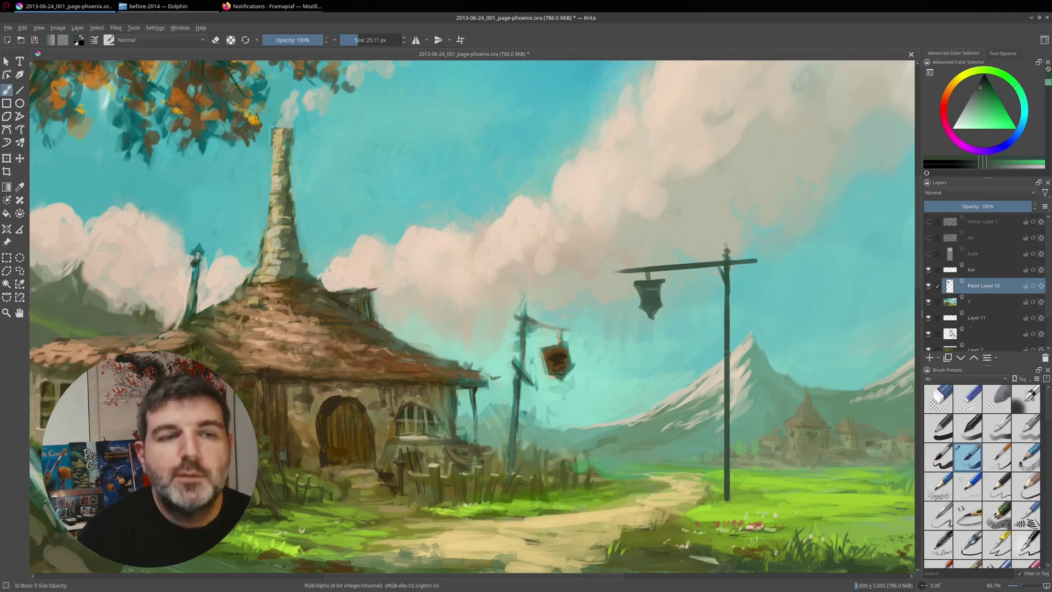
pyautogui.moveTo(644, 286)
pyautogui.mouseDown()
pyautogui.moveTo(637, 312)
pyautogui.moveTo(660, 308)
pyautogui.mouseUp()
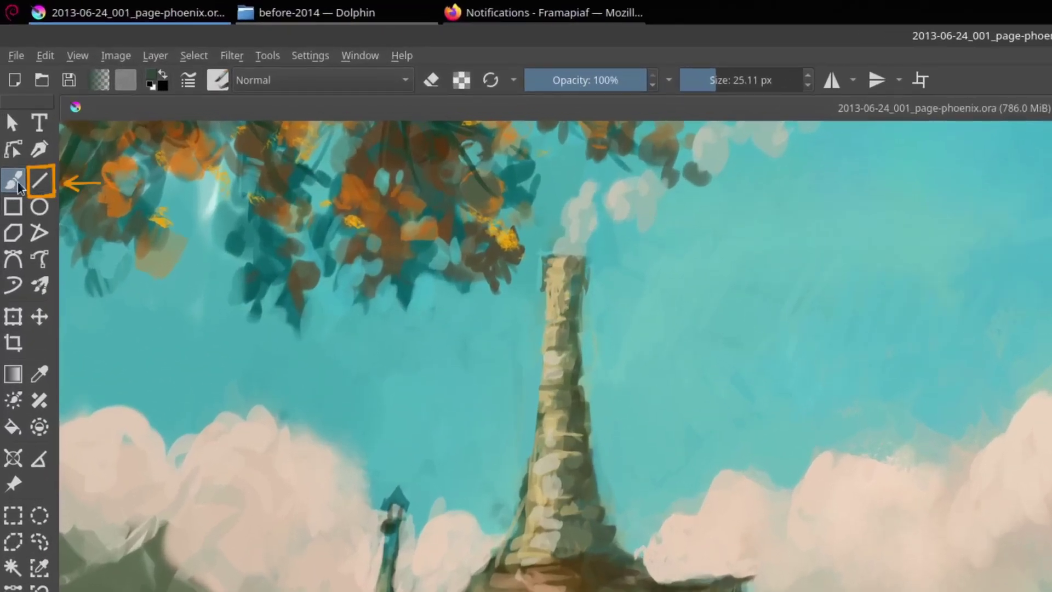
pyautogui.click(35, 181)
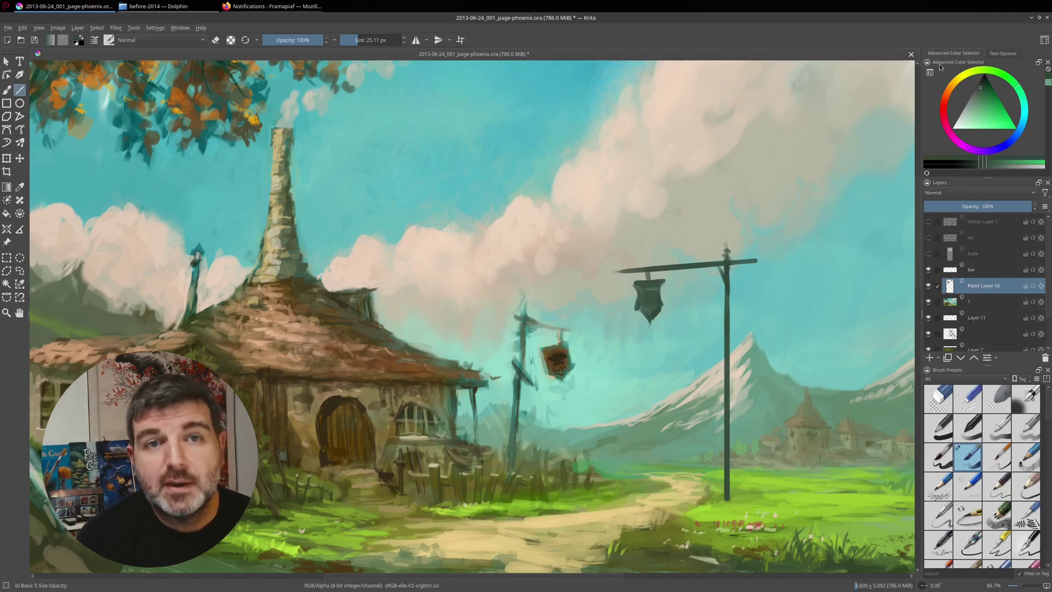
# Step: Test a constant-width vertical line without sensors, undo it, and re-enable Use sensors for lines
pyautogui.click(998, 54)
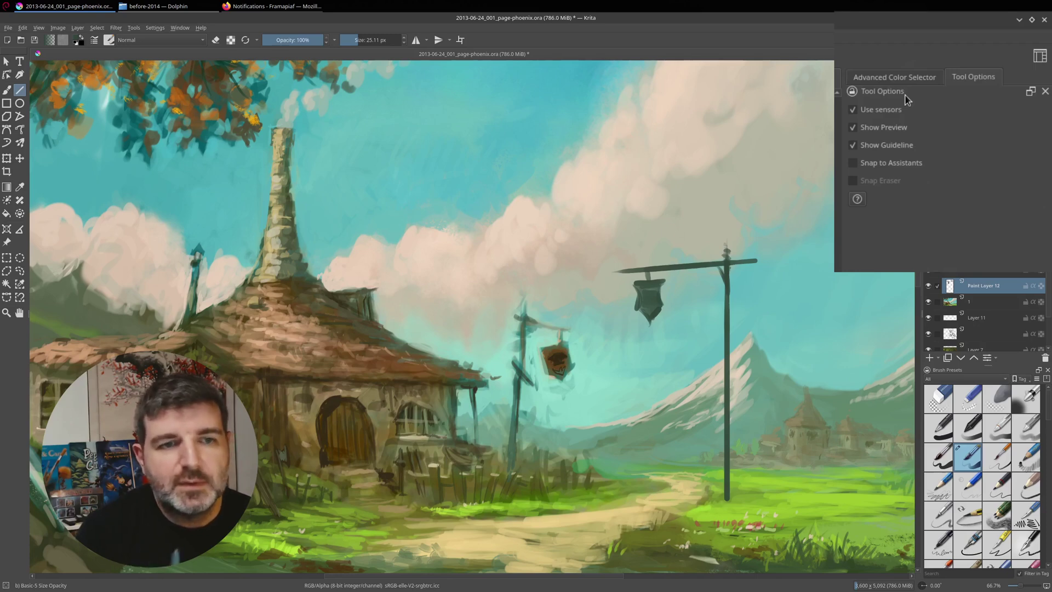
pyautogui.click(852, 109)
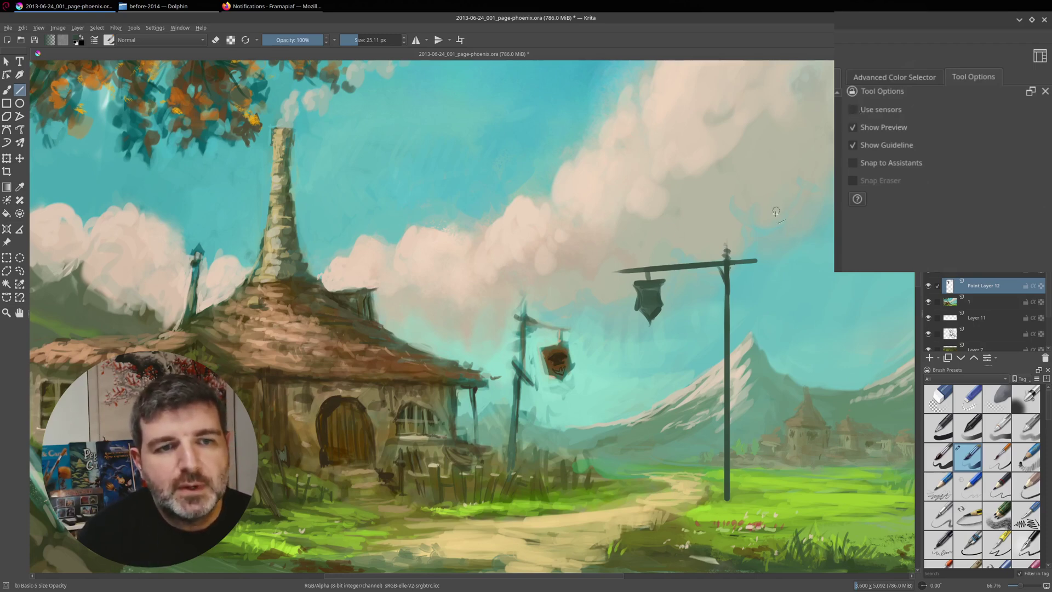
pyautogui.moveTo(783, 217); pyautogui.dragTo(791, 469)
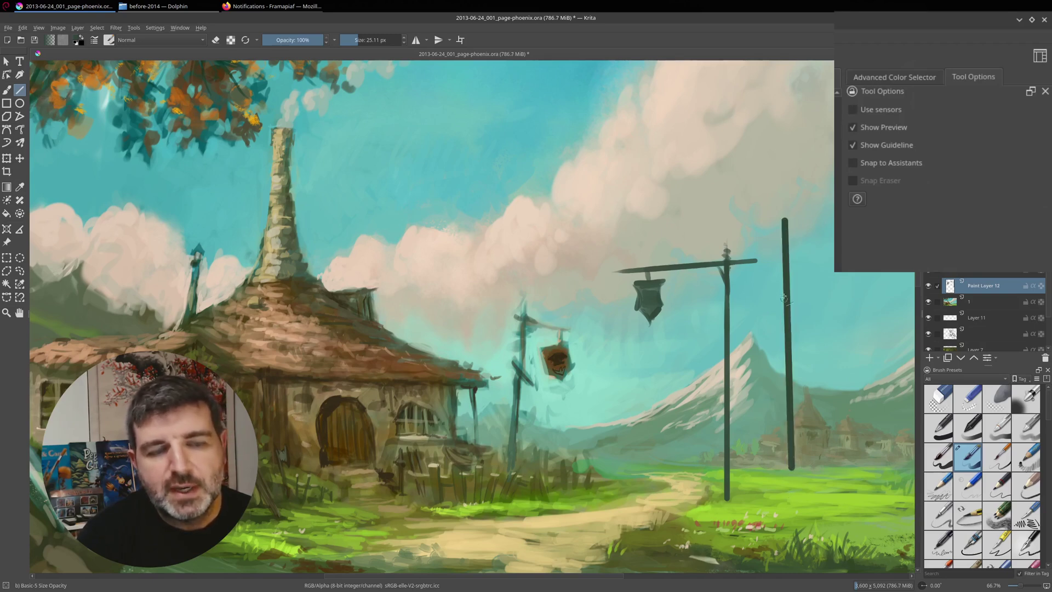
pyautogui.hotkey('ctrl', 'z')
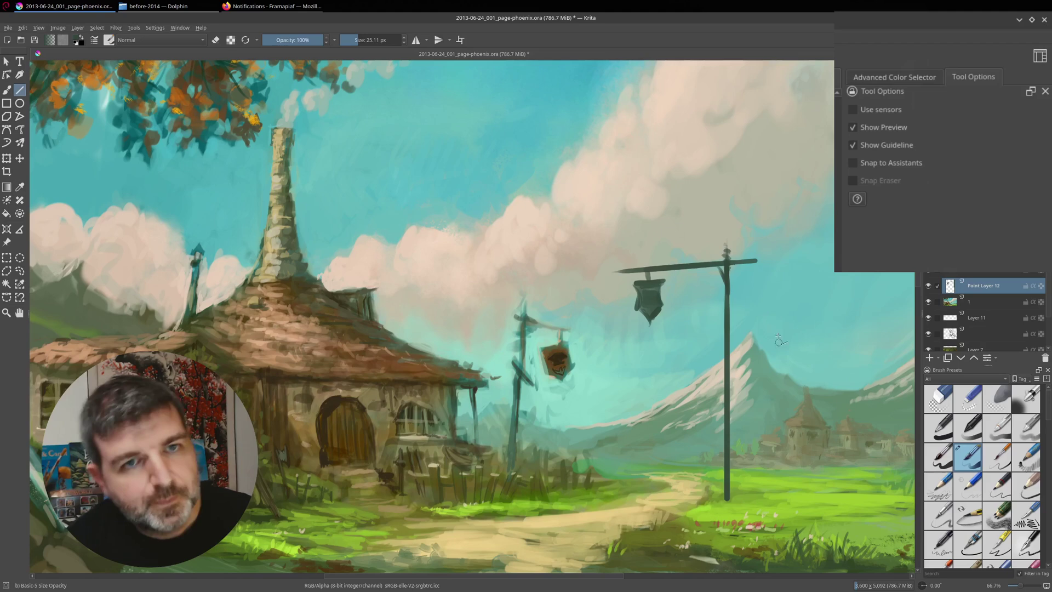
pyautogui.click(857, 112)
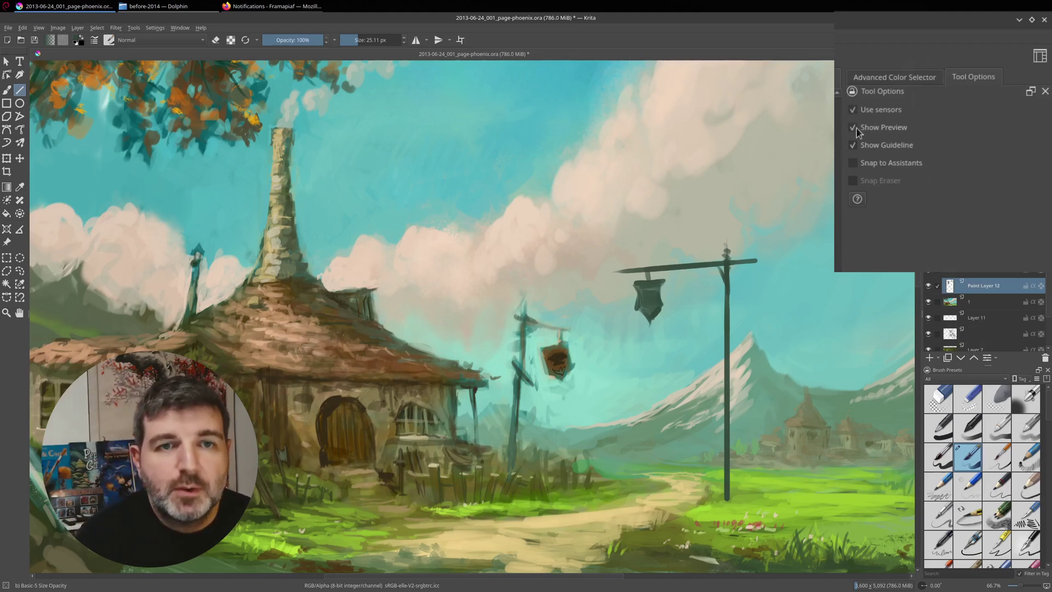
pyautogui.moveTo(780, 168)
pyautogui.mouseDown()
pyautogui.moveTo(835, 472)
pyautogui.moveTo(726, 465)
pyautogui.moveTo(749, 422)
pyautogui.moveTo(846, 389)
pyautogui.moveTo(880, 327)
pyautogui.moveTo(821, 202)
pyautogui.moveTo(609, 171)
pyautogui.moveTo(740, 235)
pyautogui.moveTo(814, 241)
pyautogui.moveTo(840, 360)
pyautogui.mouseUp()
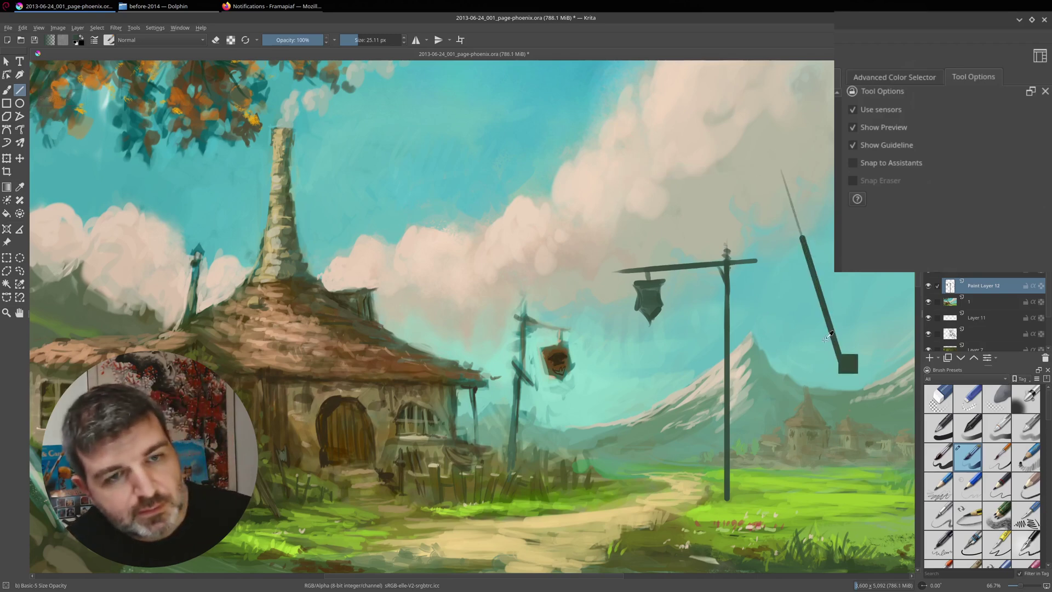
pyautogui.moveTo(802, 237); pyautogui.dragTo(830, 233)
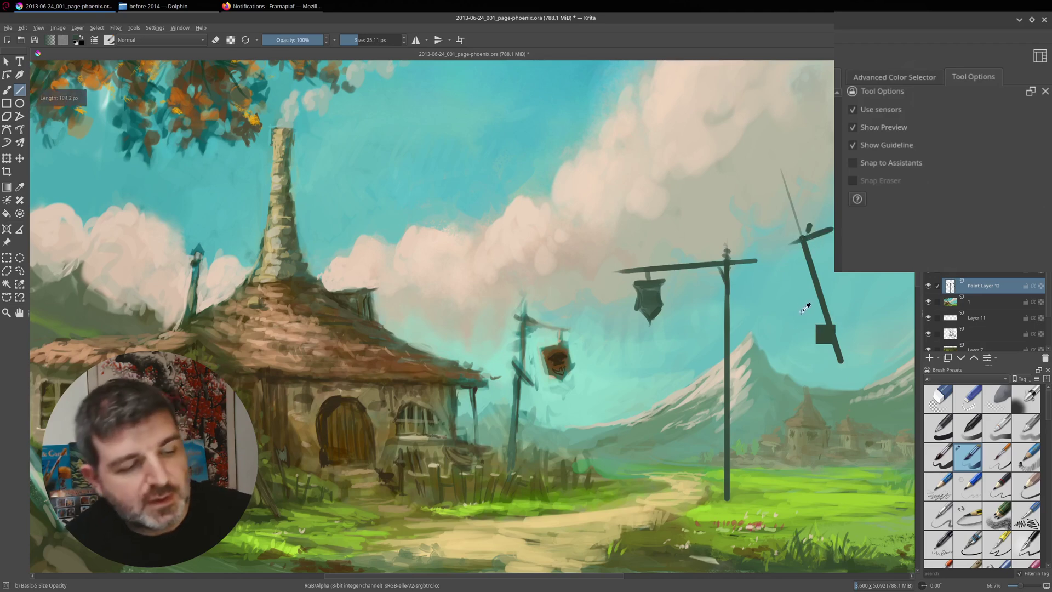
pyautogui.press('Escape')
pyautogui.hotkey('ctrl', 'z')
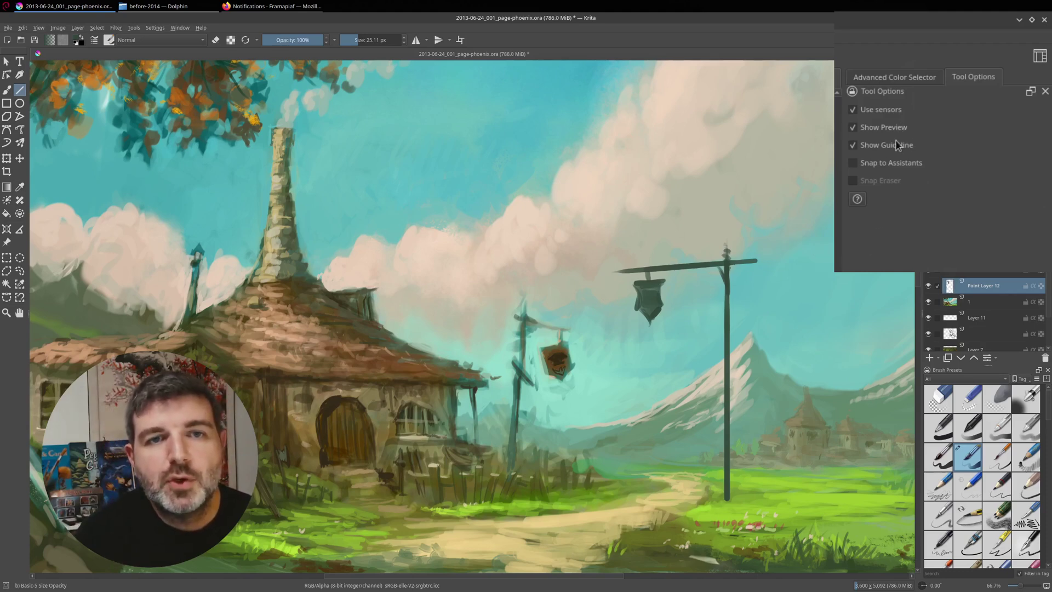
# Step: Draw a trial diagonal line across the right sky and undo it
pyautogui.moveTo(742, 150); pyautogui.dragTo(877, 296)
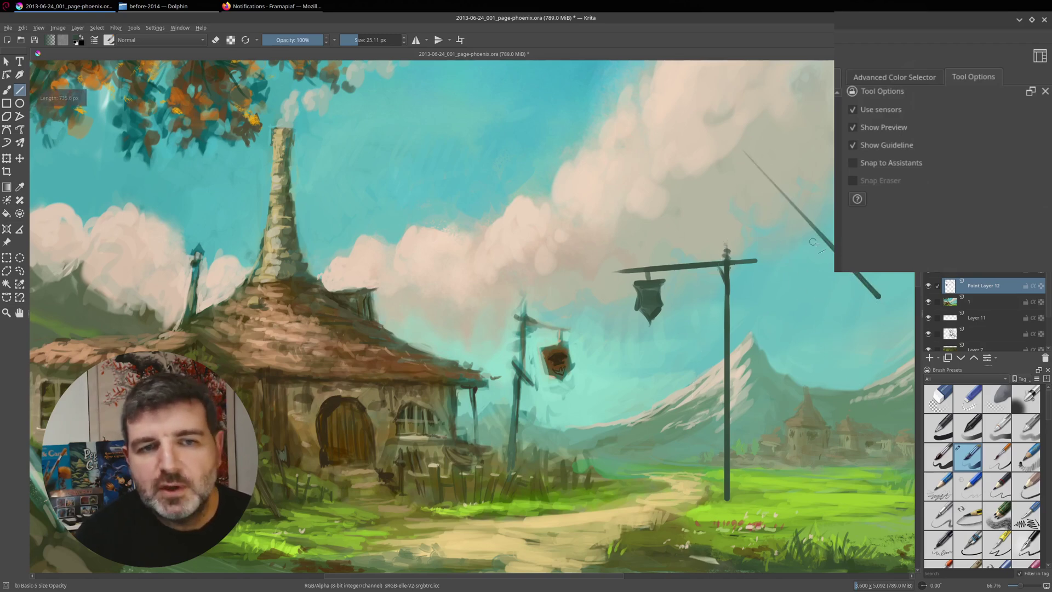
pyautogui.hotkey('ctrl', 'z')
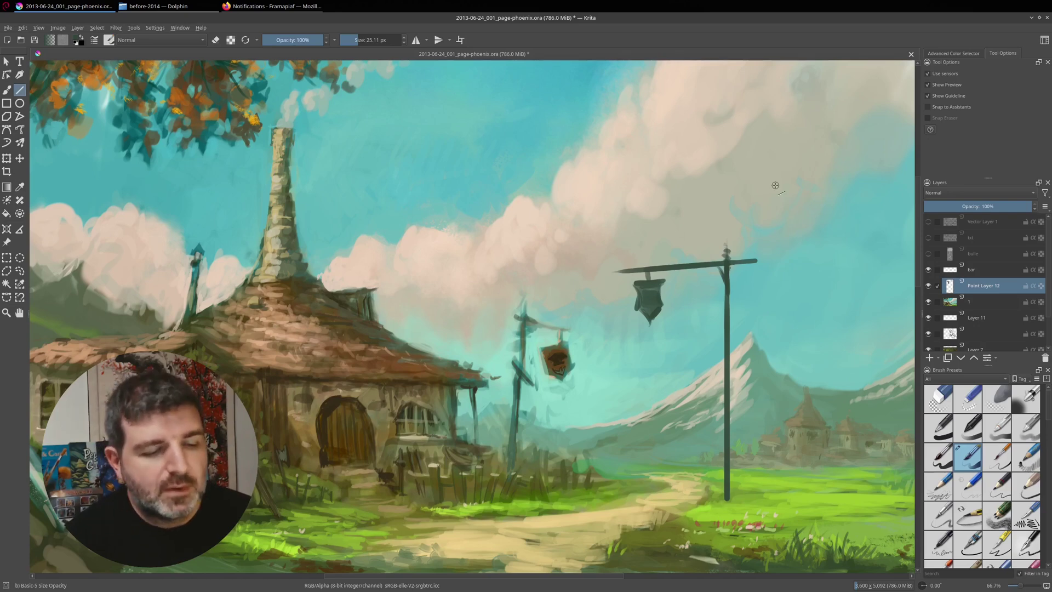
# Step: Zoom out, draw and undo a trial diagonal line, then show the View > Snap To options
pyautogui.moveTo(648, 241); pyautogui.dragTo(665, 260)
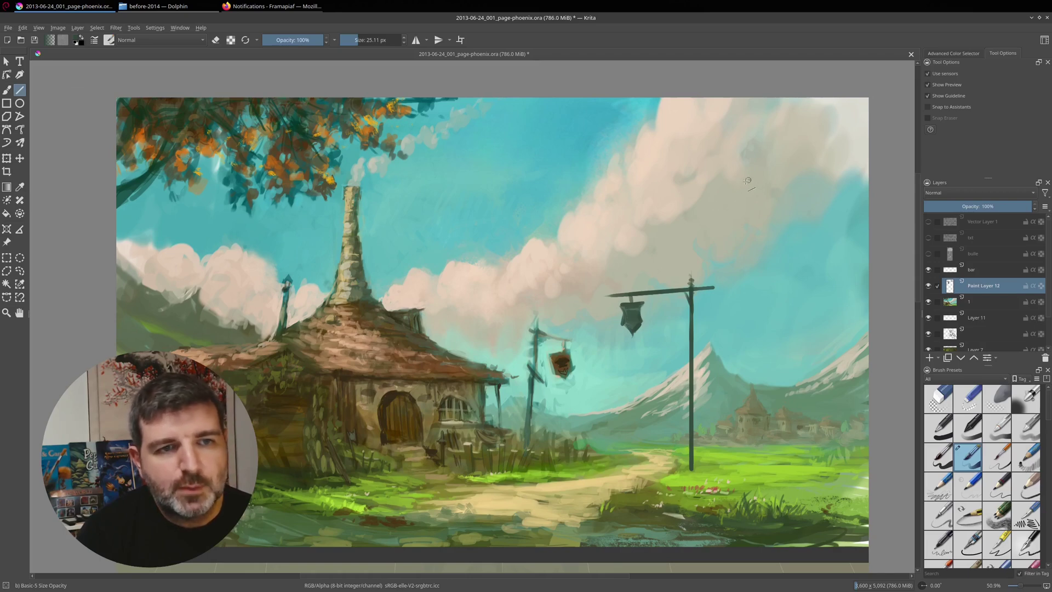
pyautogui.moveTo(750, 180)
pyautogui.mouseDown()
pyautogui.moveTo(487, 314)
pyautogui.moveTo(504, 299)
pyautogui.mouseUp()
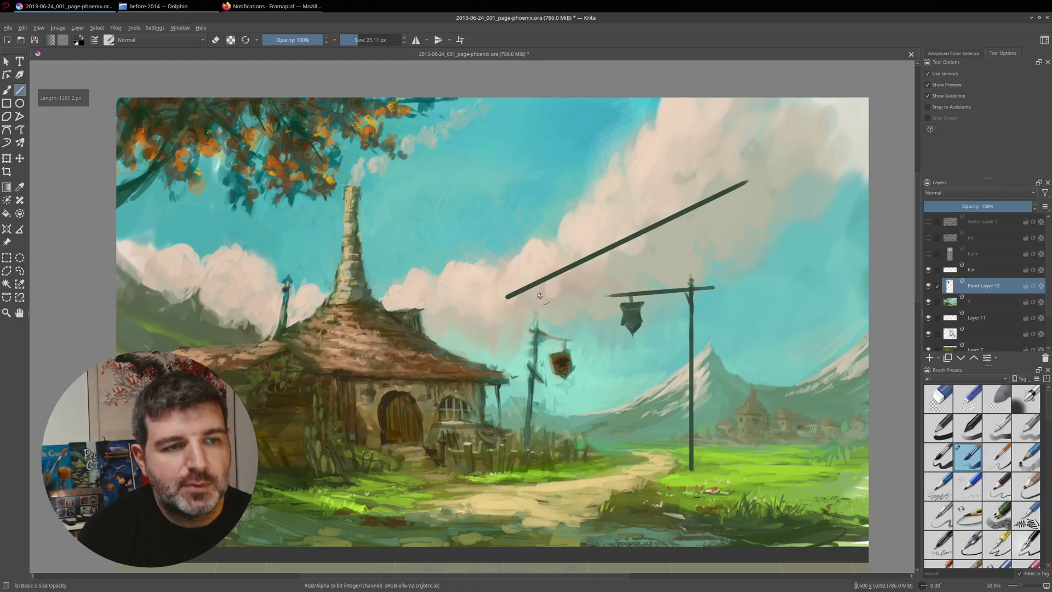
pyautogui.hotkey('ctrl', 'z')
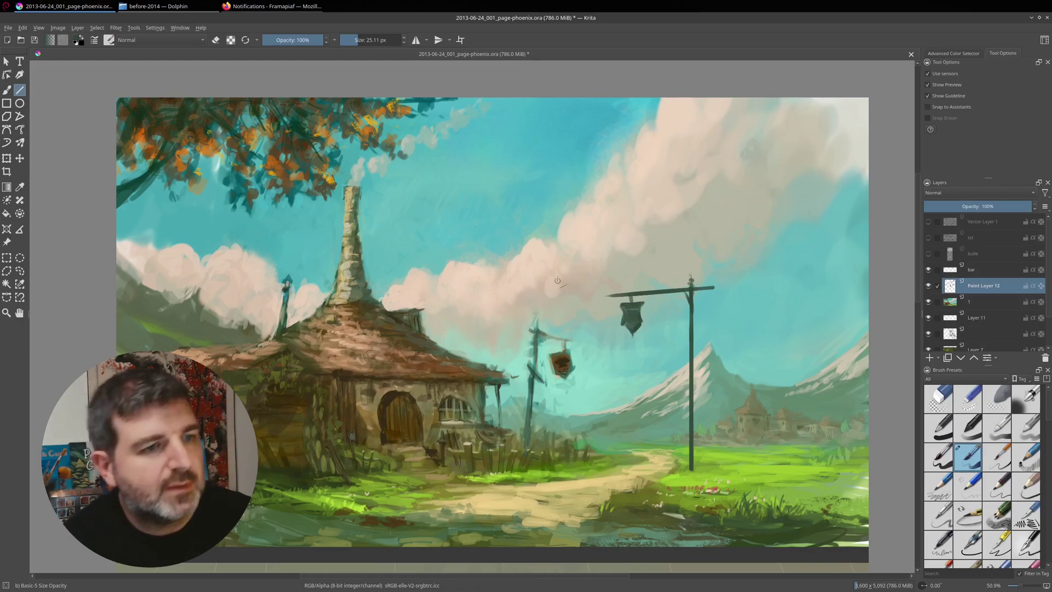
pyautogui.click(39, 28)
pyautogui.moveTo(112, 217)
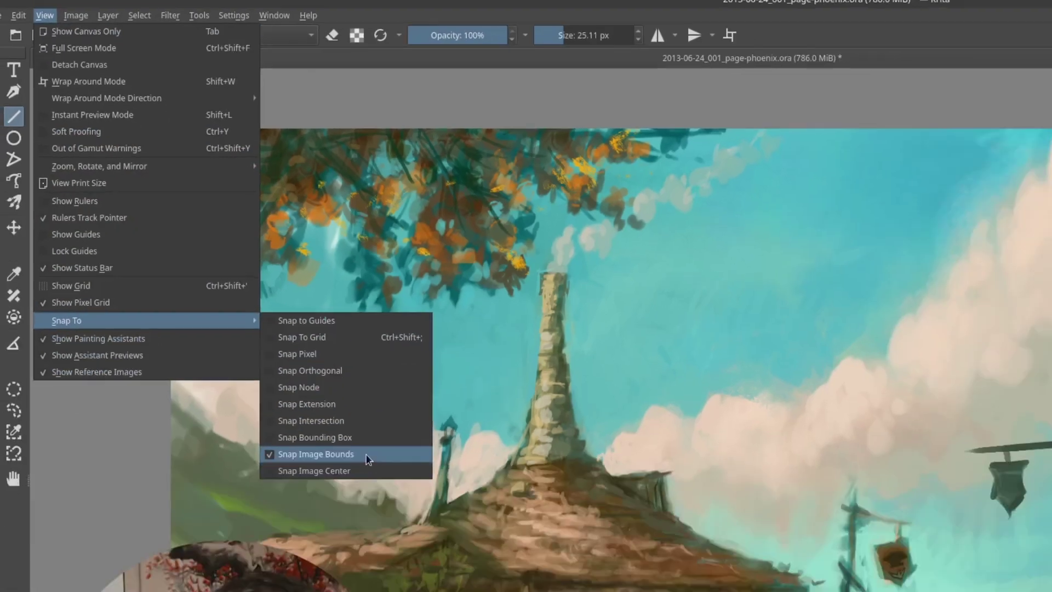
pyautogui.press('Escape')
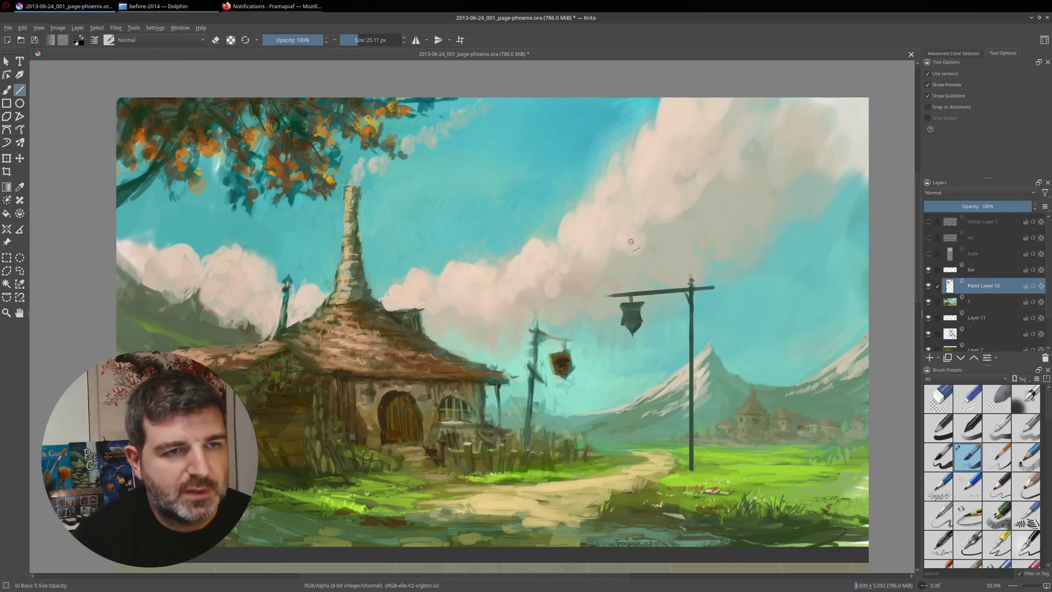
pyautogui.moveTo(635, 236)
pyautogui.mouseDown()
pyautogui.moveTo(752, 130)
pyautogui.moveTo(770, 98)
pyautogui.moveTo(784, 137)
pyautogui.moveTo(873, 196)
pyautogui.moveTo(813, 137)
pyautogui.moveTo(813, 99)
pyautogui.mouseUp()
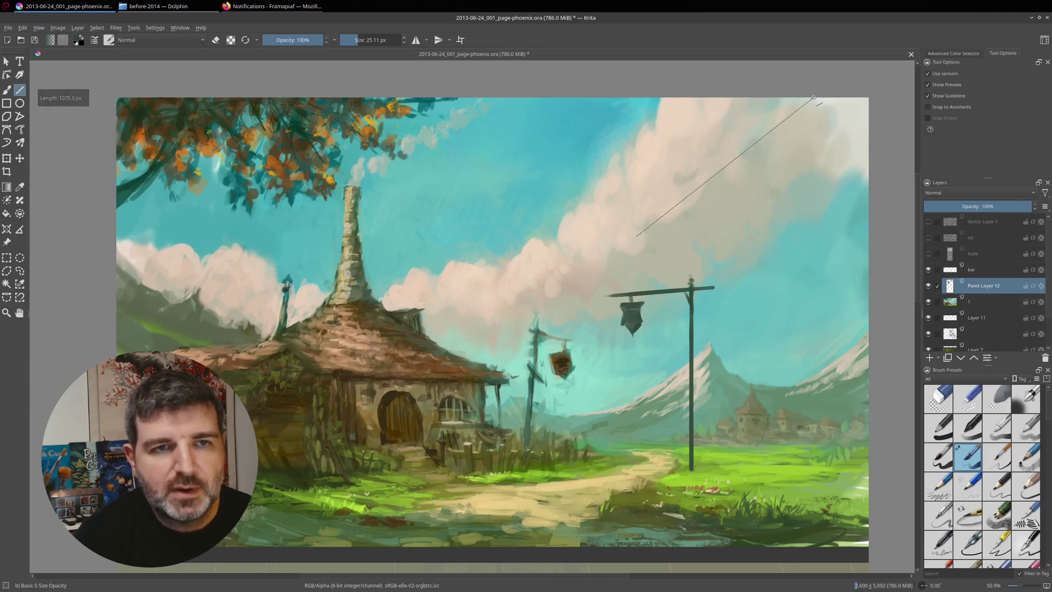
pyautogui.hotkey('ctrl', 'z')
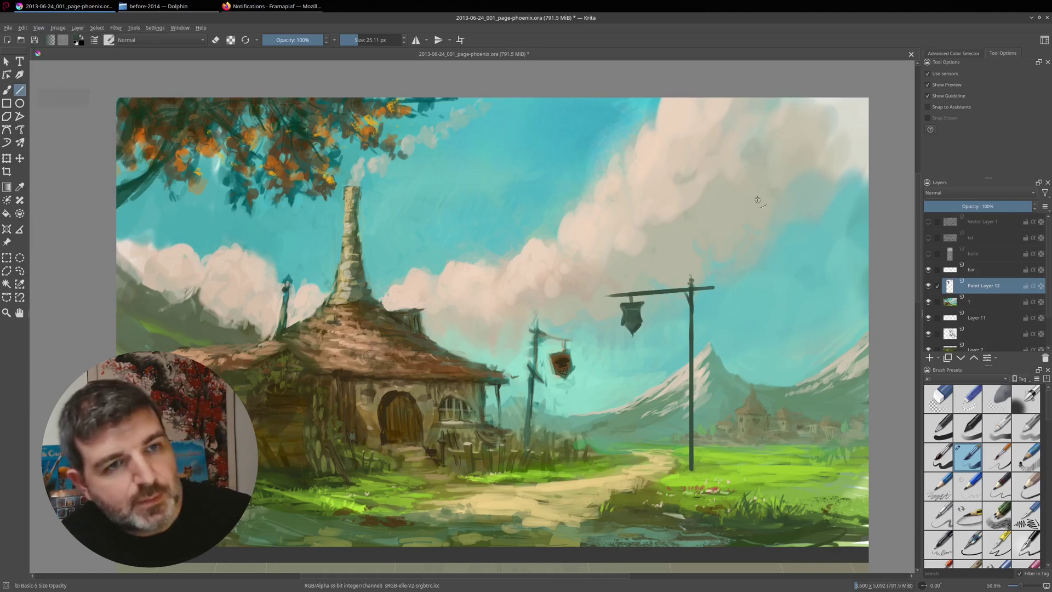
pyautogui.click(57, 28)
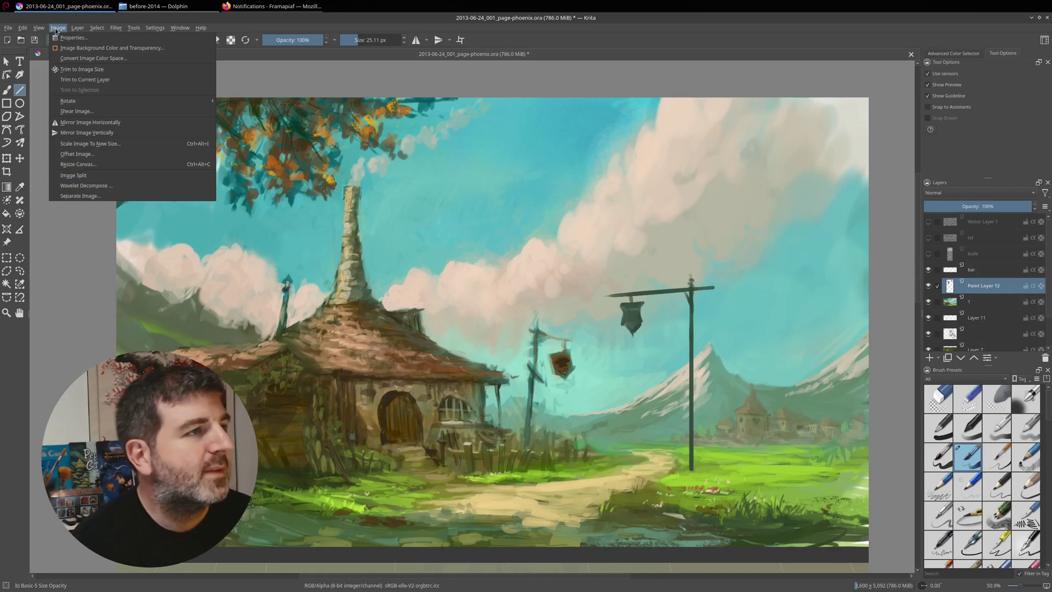
pyautogui.moveTo(41, 27)
pyautogui.moveTo(111, 216)
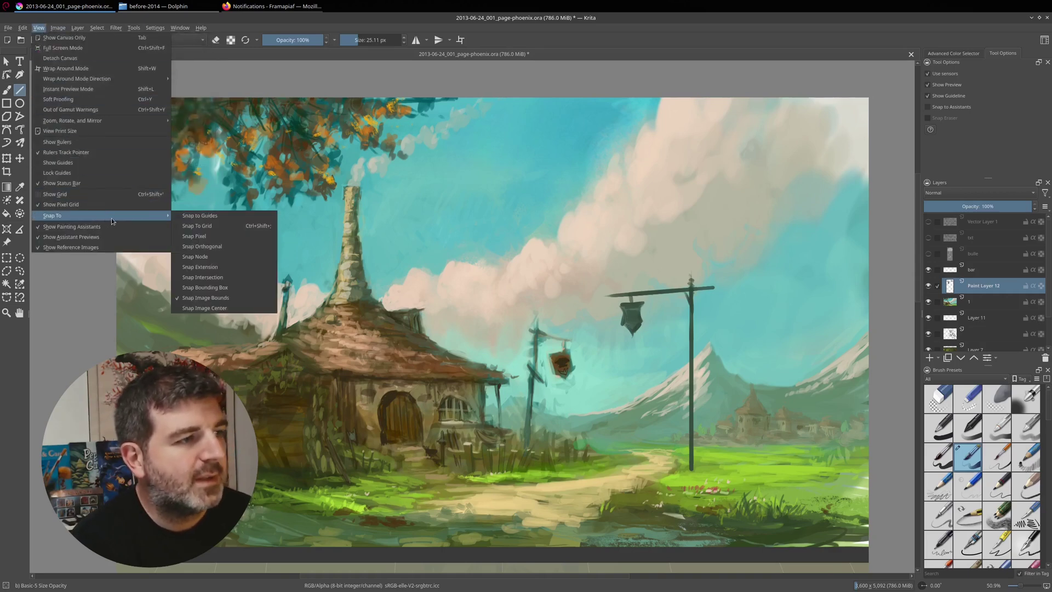
pyautogui.click(228, 287)
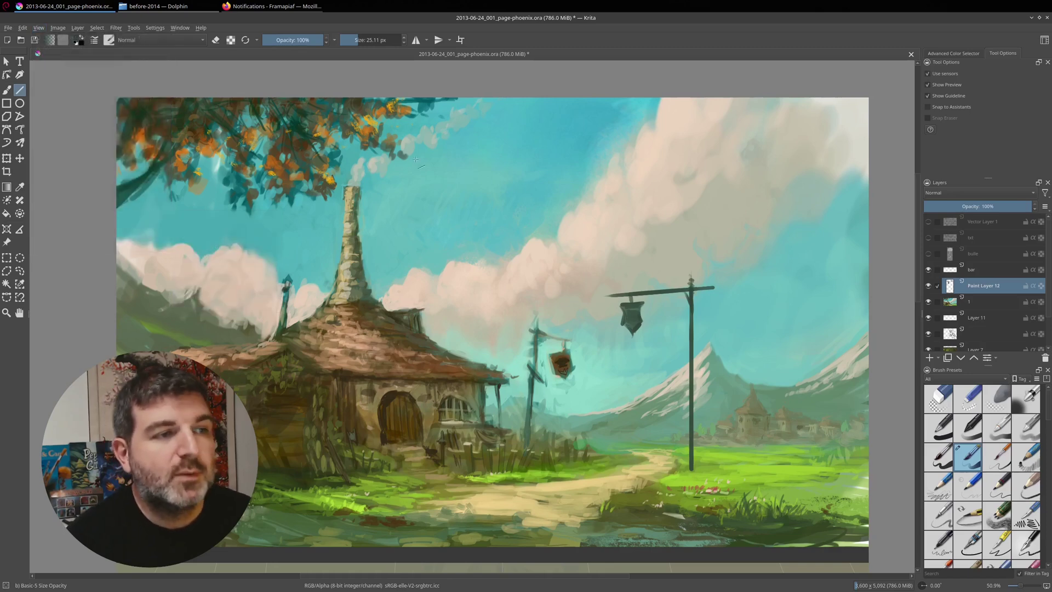